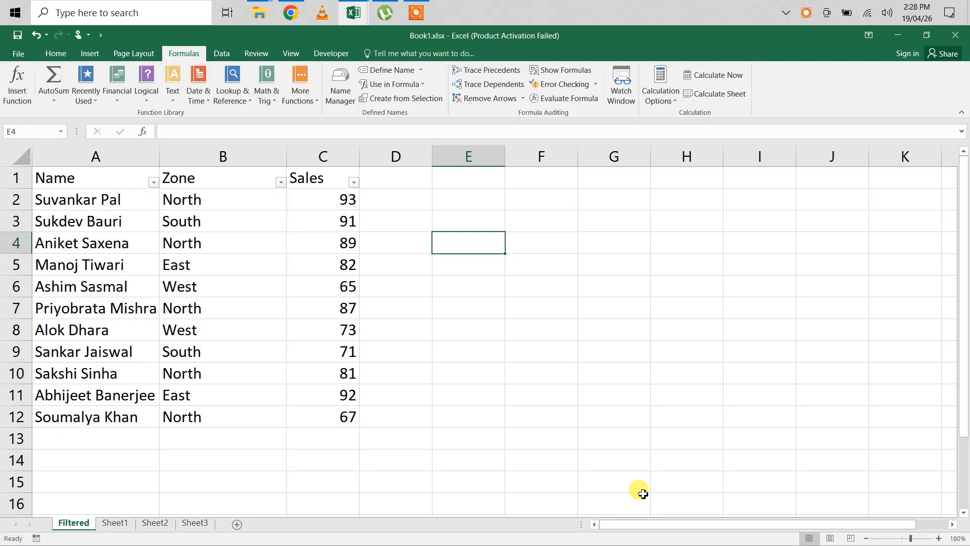
- Enter the formula =SUMIF(B1:B12,"North",C1:C12) in cell E4 to total the North zone's sales
type("=sumif")
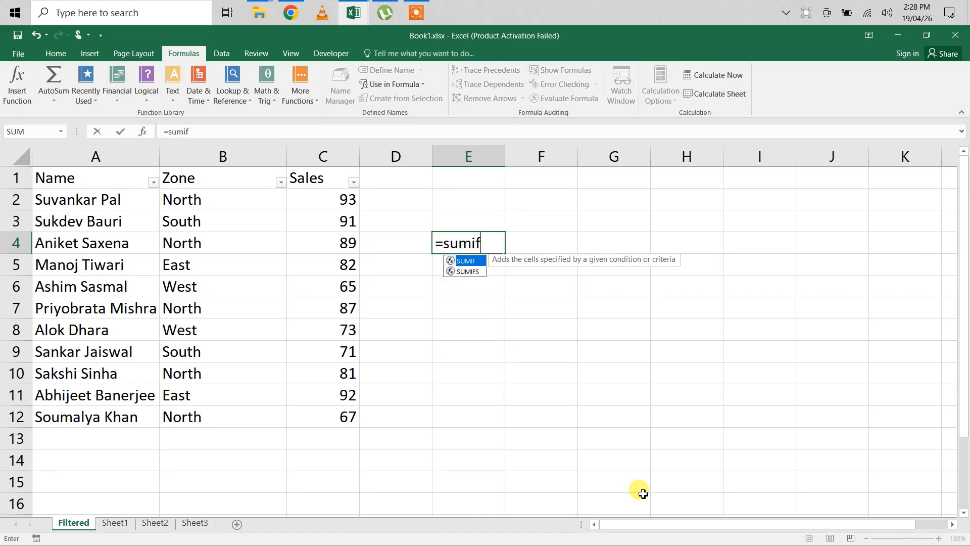
key("Tab")
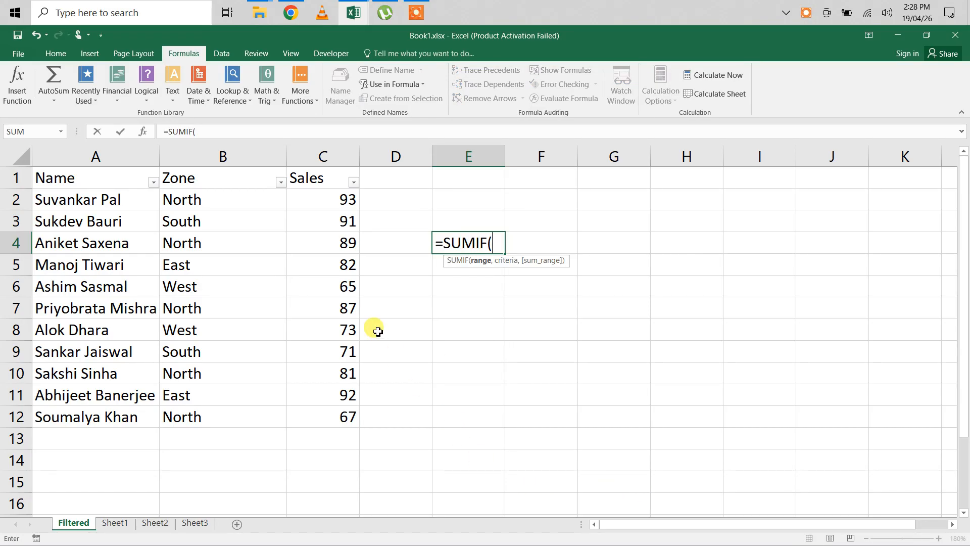
left_click(66, 177)
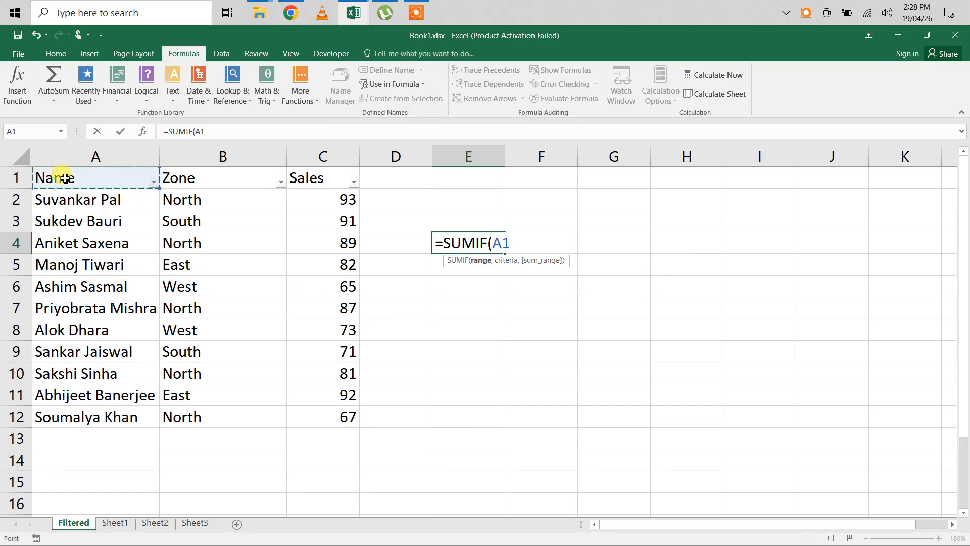
left_click_drag(70, 178, 342, 417)
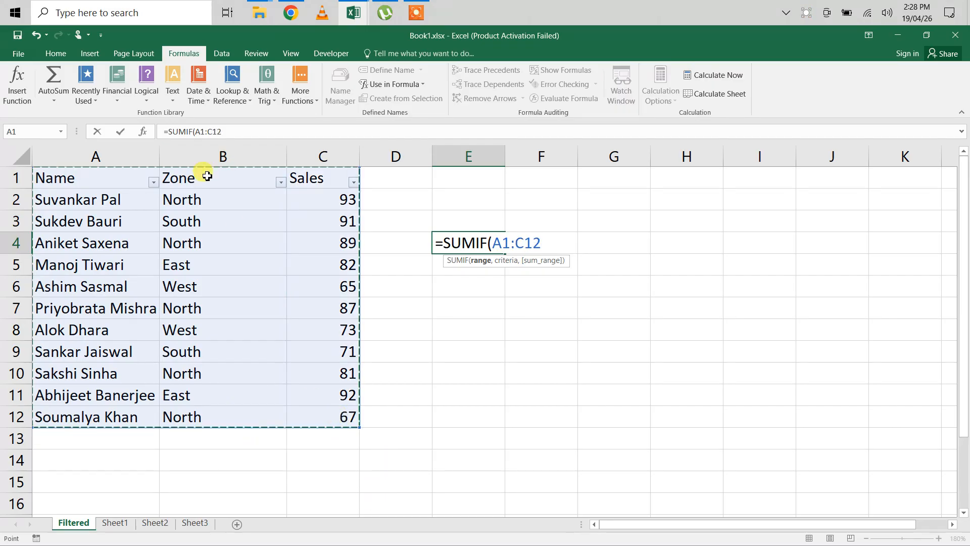
left_click_drag(205, 181, 221, 419)
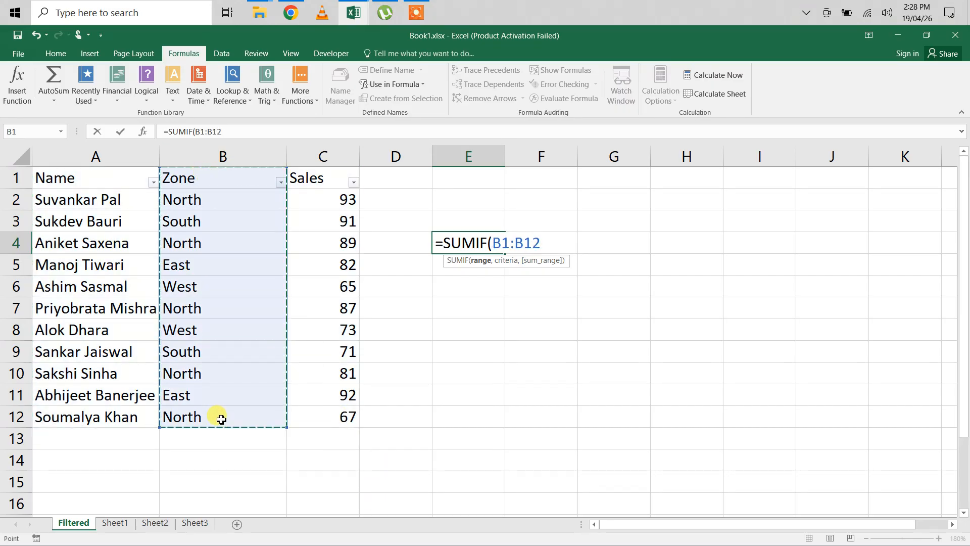
type(",\"")
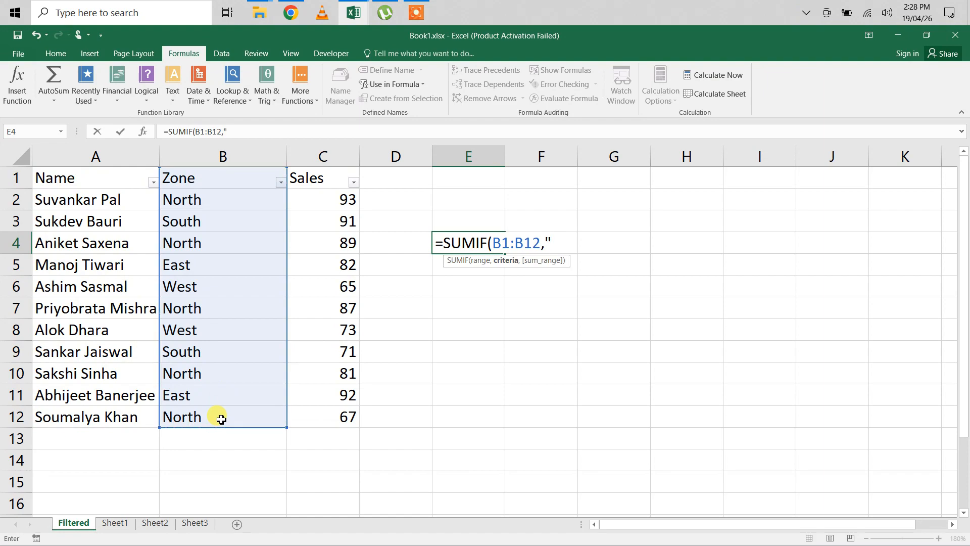
type("North\",")
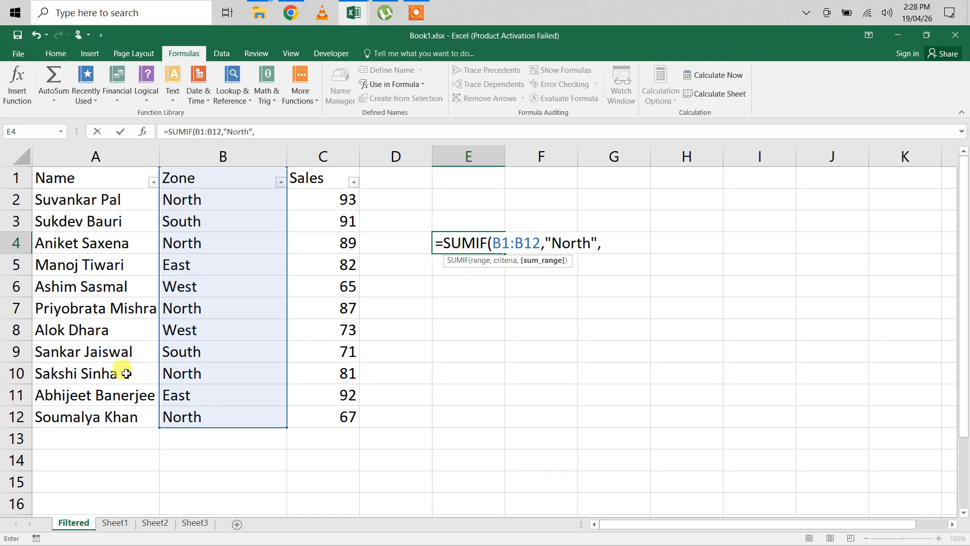
left_click_drag(324, 179, 344, 416)
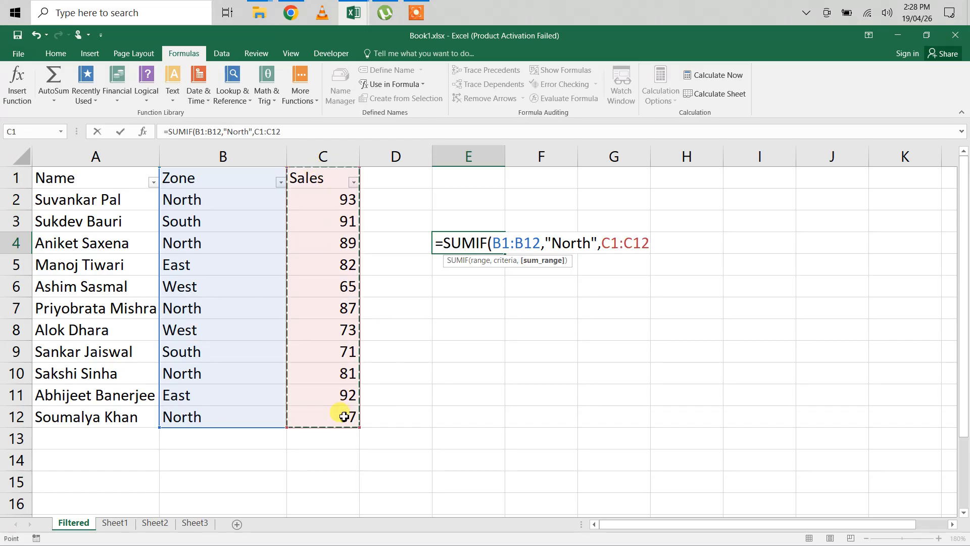
type(")")
key("Return")
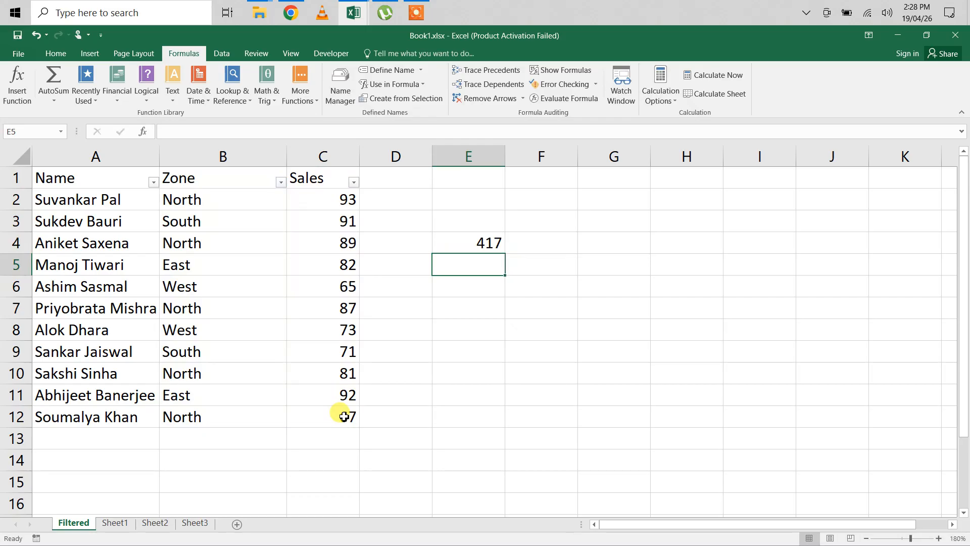
- Enter the text label `=sumif() in cell E3, above the SUMIF result
key("Up")
key("Down")
key("Down")
key("Up")
key("Up")
key("Up")
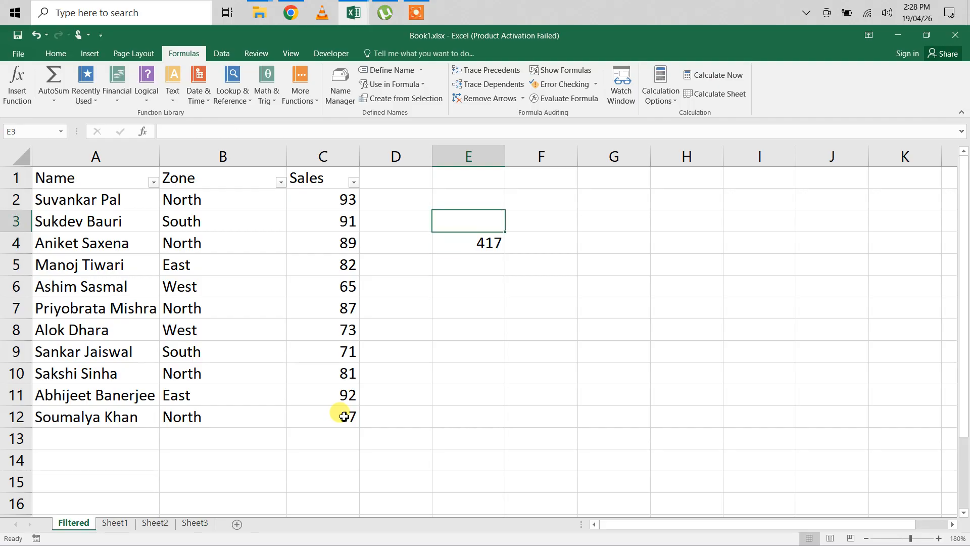
type("`=")
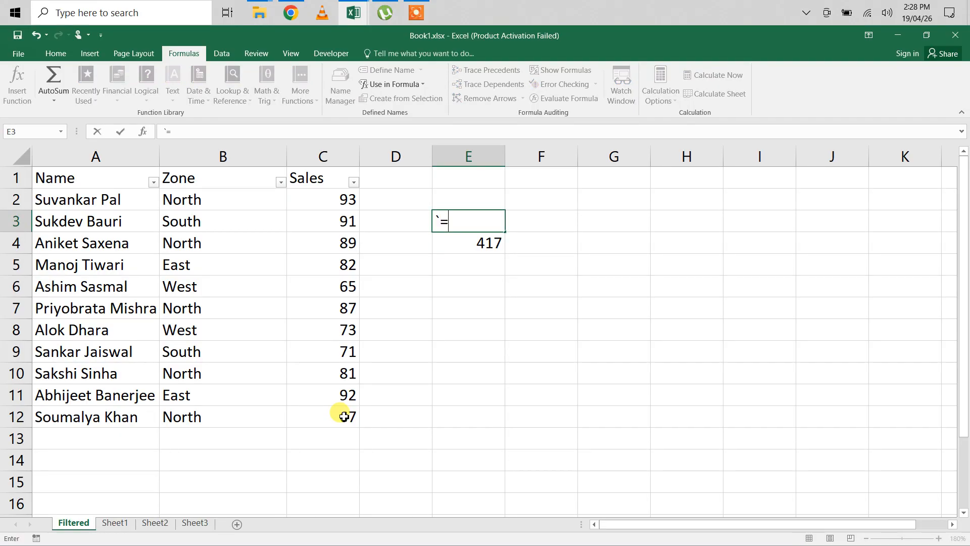
type("sumif()")
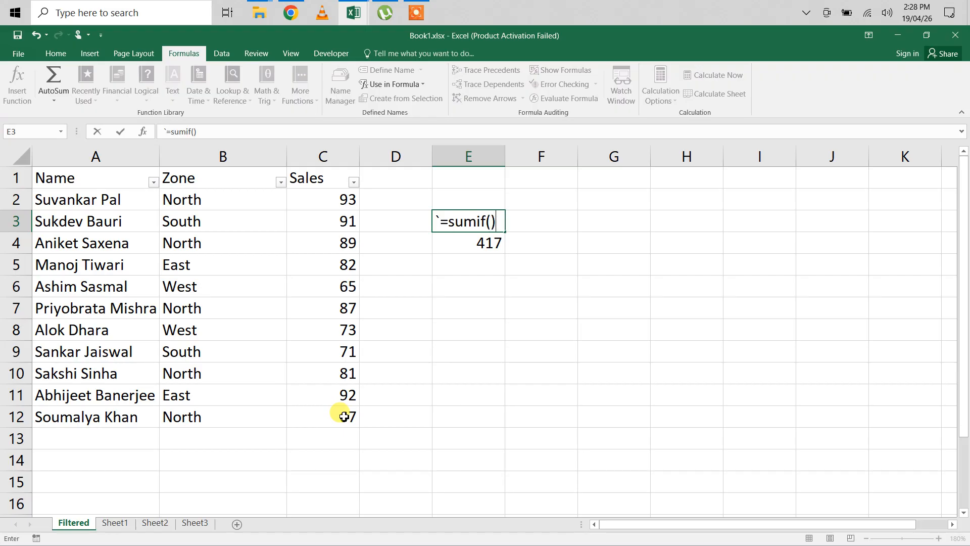
key("Return")
- Enter the text label `=dsum() in cell E5, below the SUMIF result
key("Down")
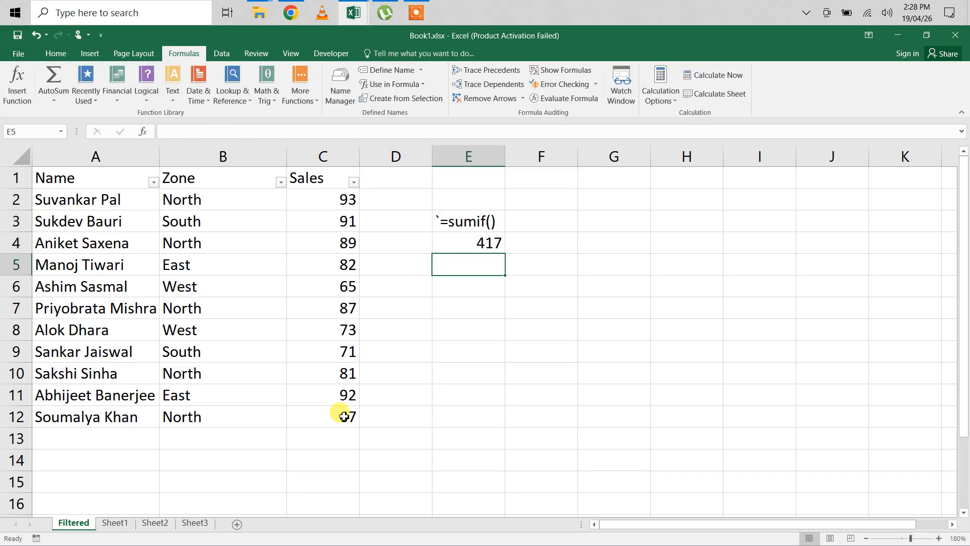
type("`=")
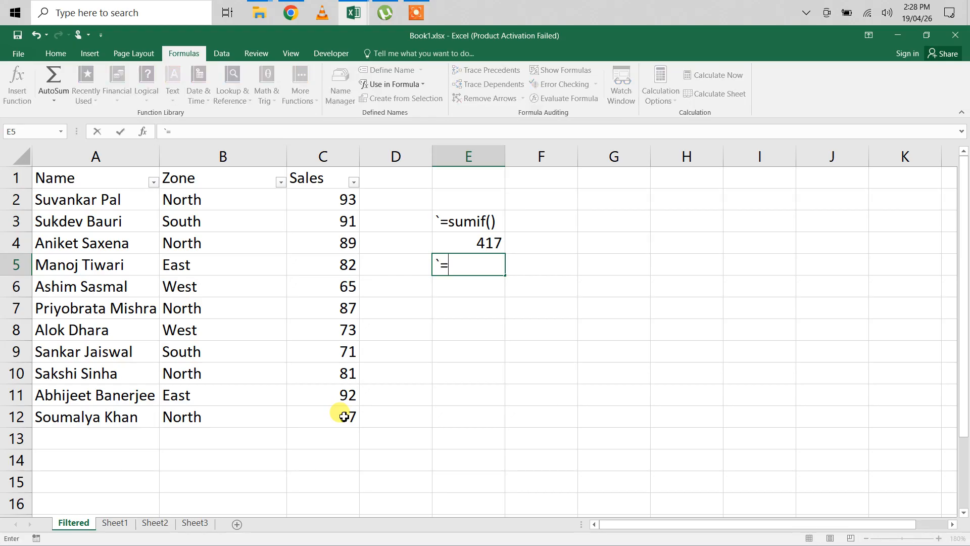
type("dsum()")
key("Return")
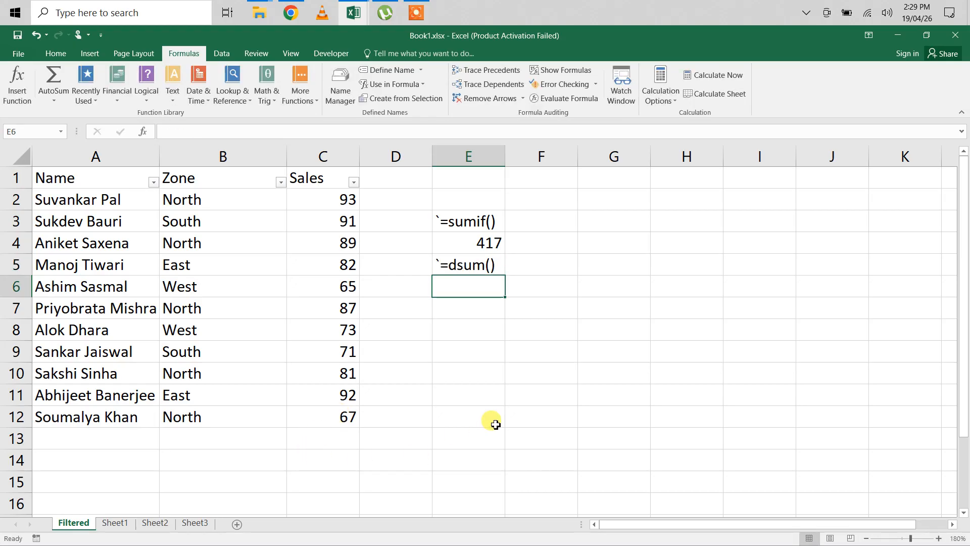
- Build a criteria range with the header Zone in F3 and the value North in F4
left_click(558, 225)
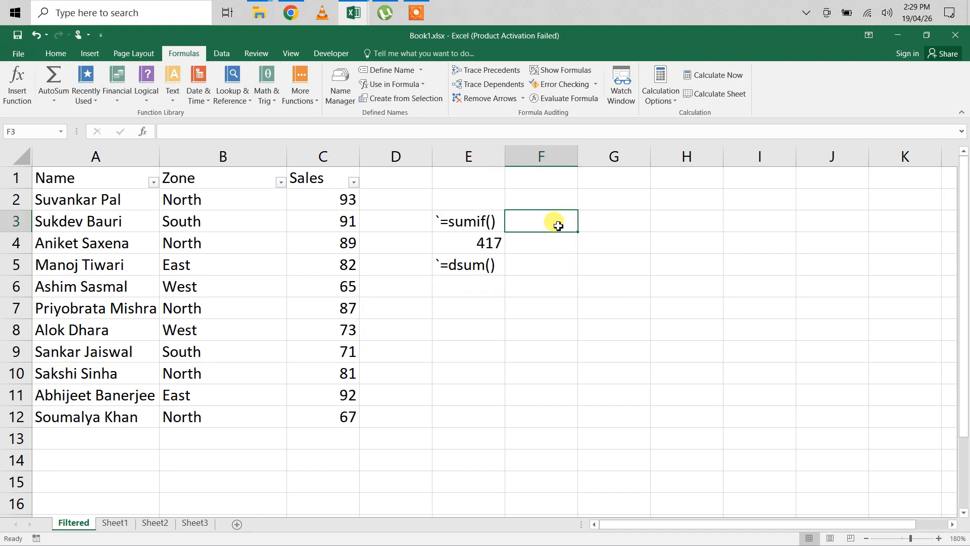
type("Zone")
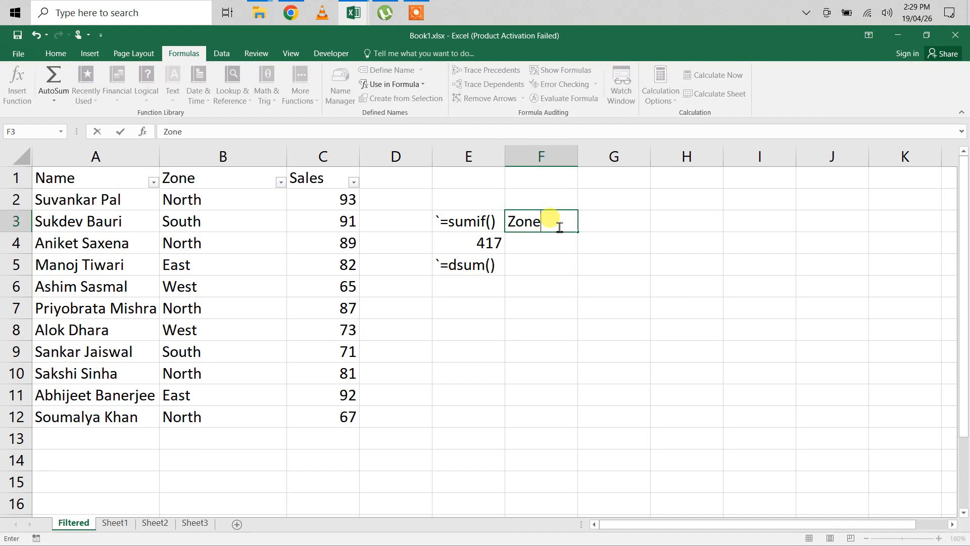
key("Return")
type("North")
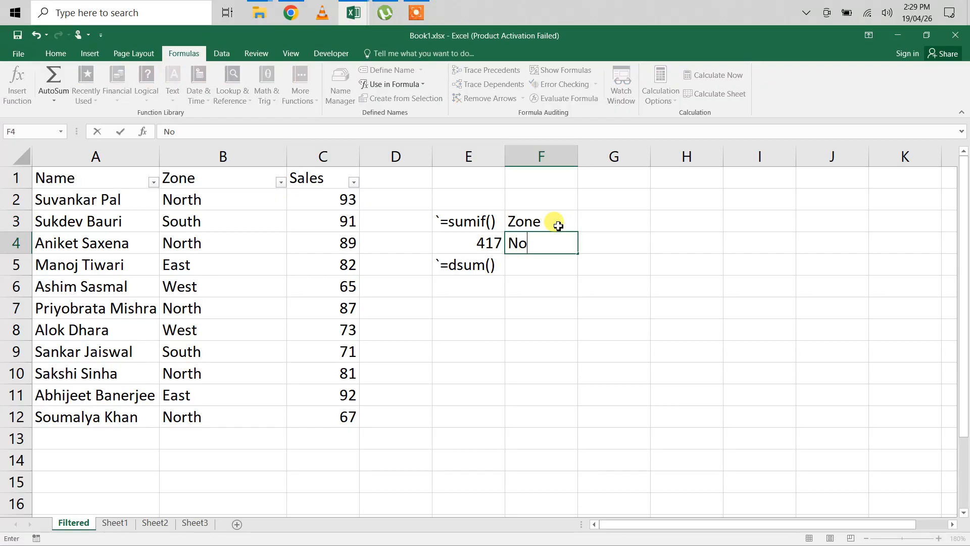
key("Return")
- Enter the formula =DSUM(A1:C12,"Sales",F3:F4) in cell E6 to total North sales using the criteria range
left_click(463, 287)
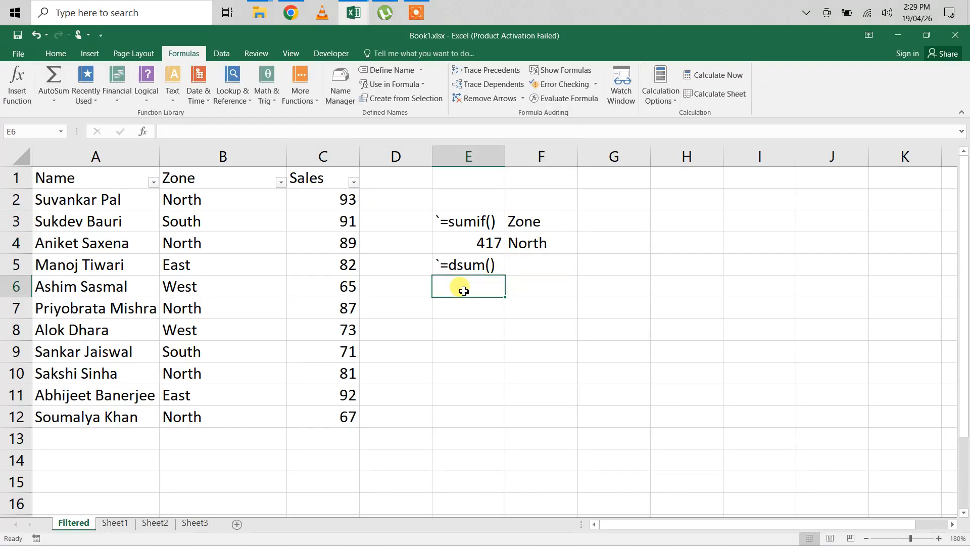
type("=dsu")
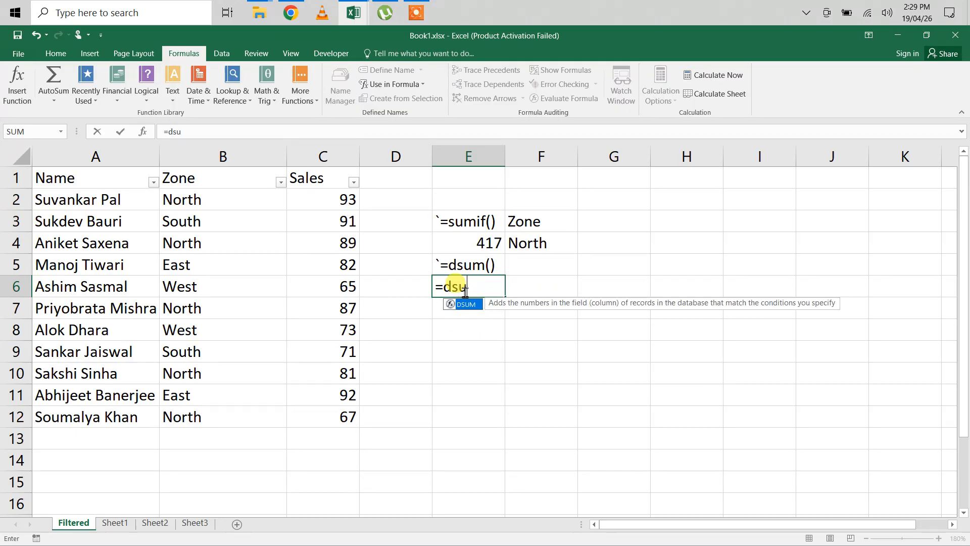
key("Tab")
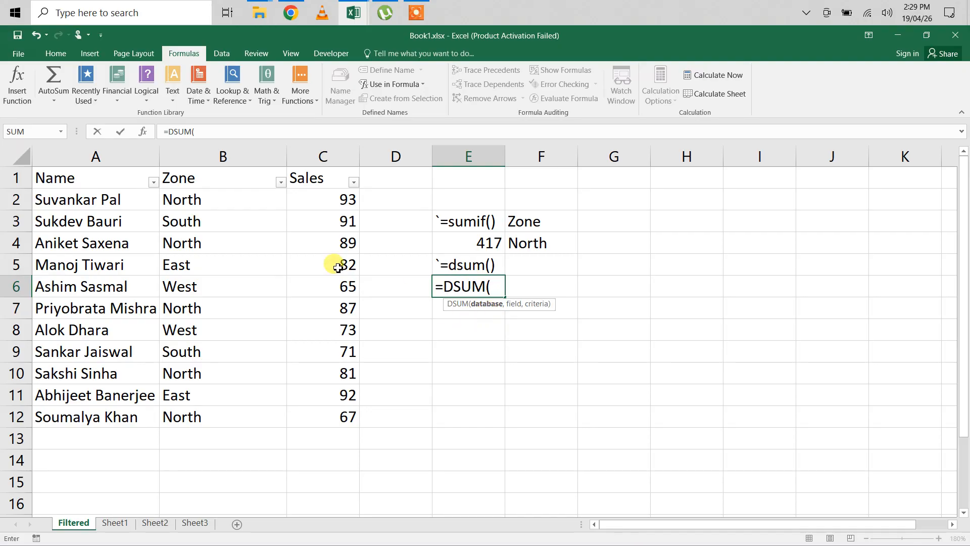
left_click_drag(69, 178, 326, 423)
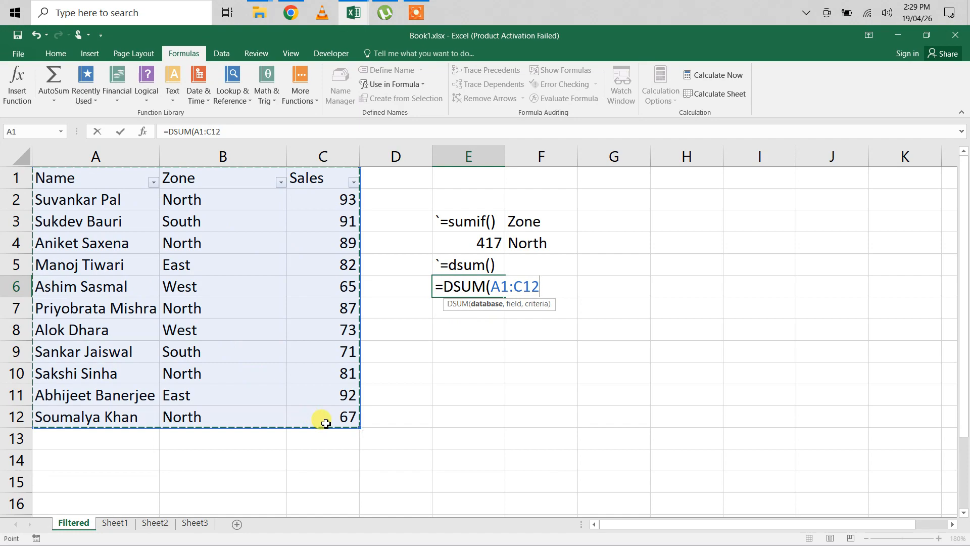
type(",")
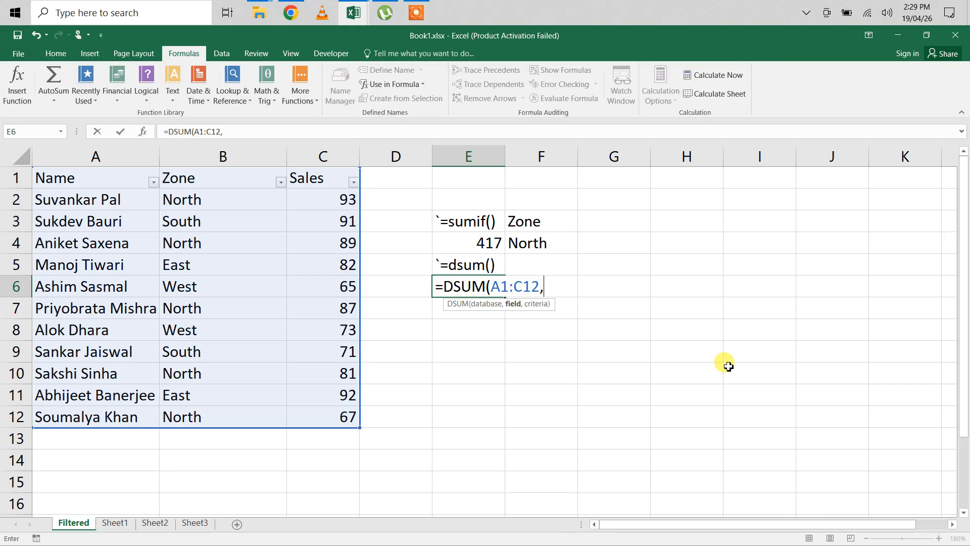
type("\"North")
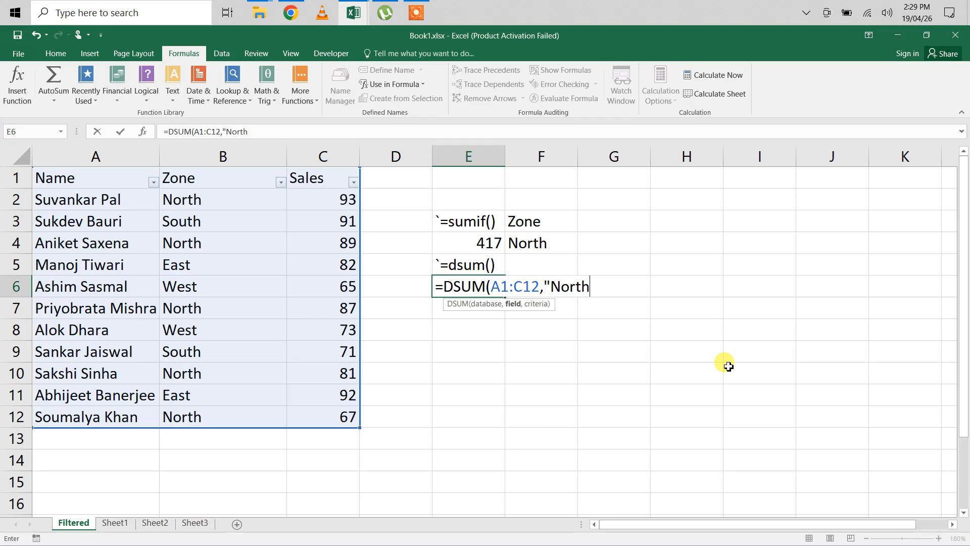
key("BackSpace")
key("BackSpace")
key("BackSpace")
key("BackSpace")
key("BackSpace")
type("Sales\",")
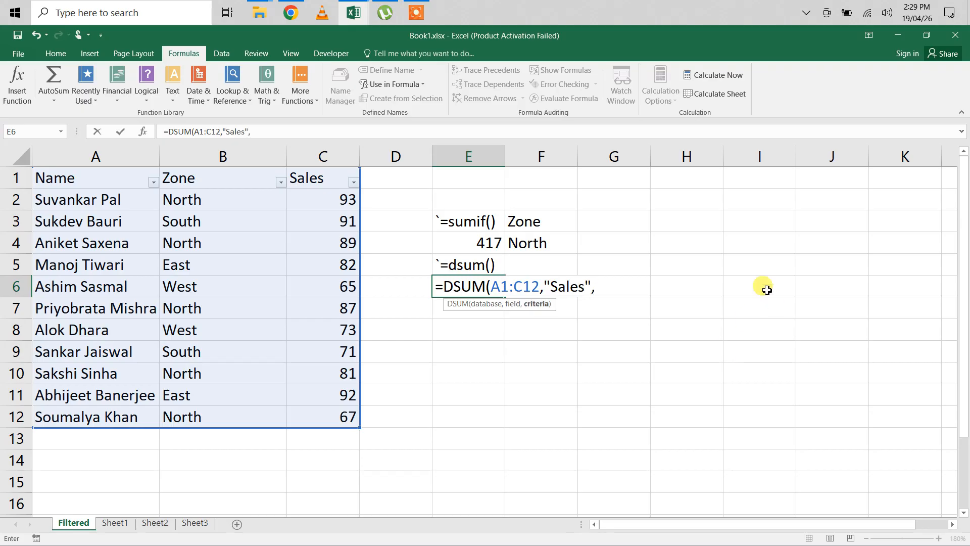
left_click_drag(544, 212, 544, 244)
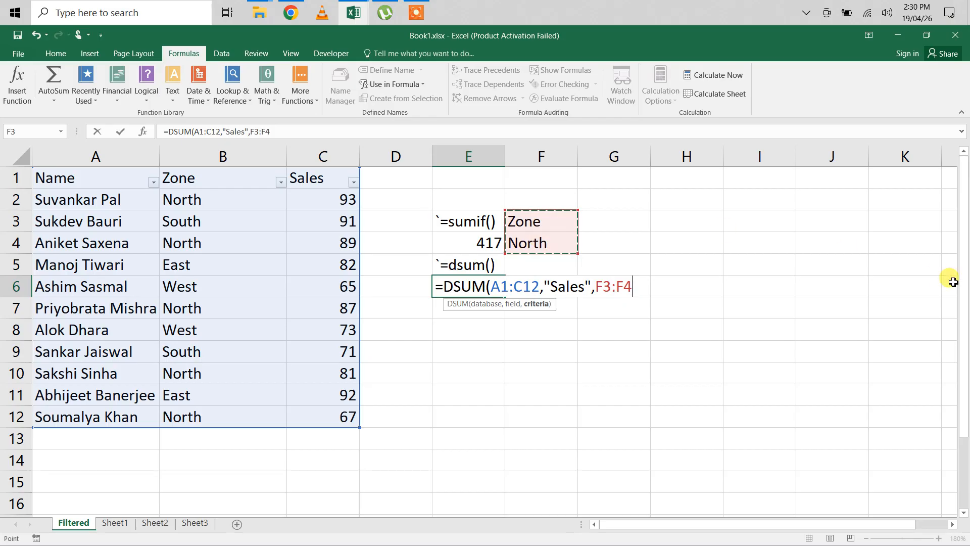
type(")")
key("Return")
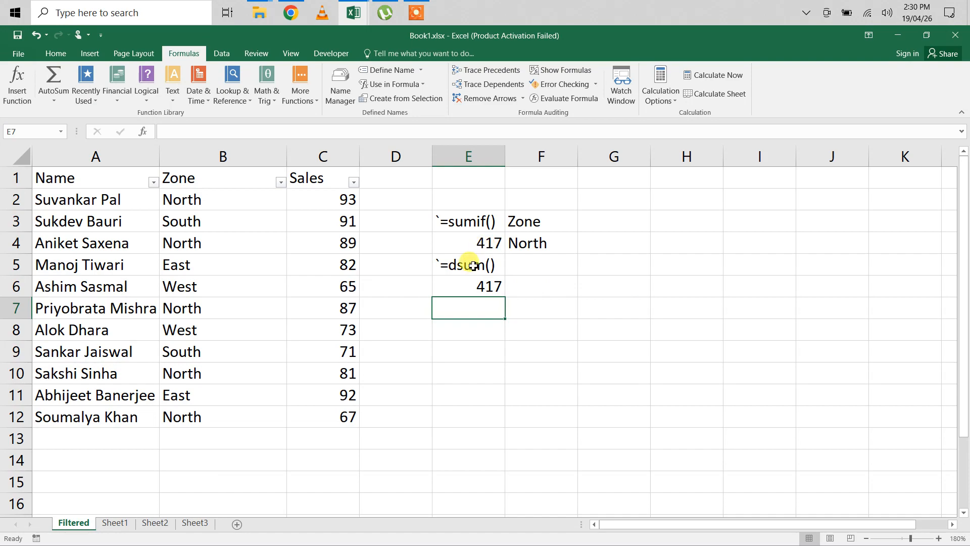
- Enter the formula =SUMIF(B1:B12,"North",C1:C12) in cell E8 as a second SUMIF example
left_click(464, 338)
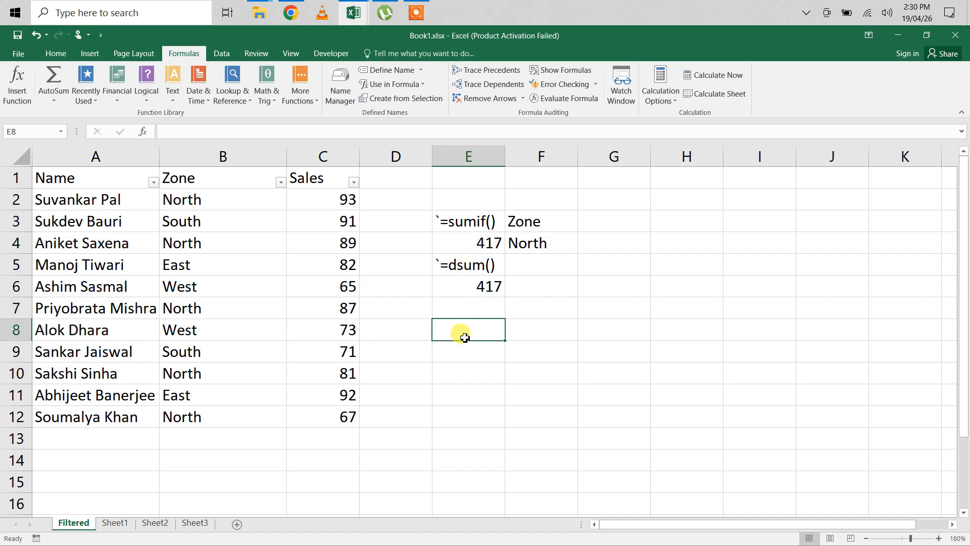
type("=su")
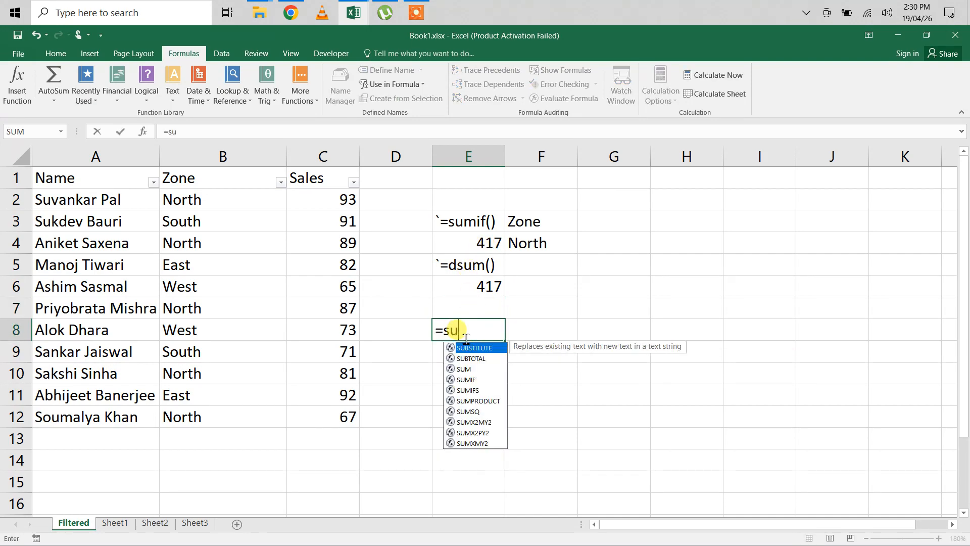
type("mif")
key("Tab")
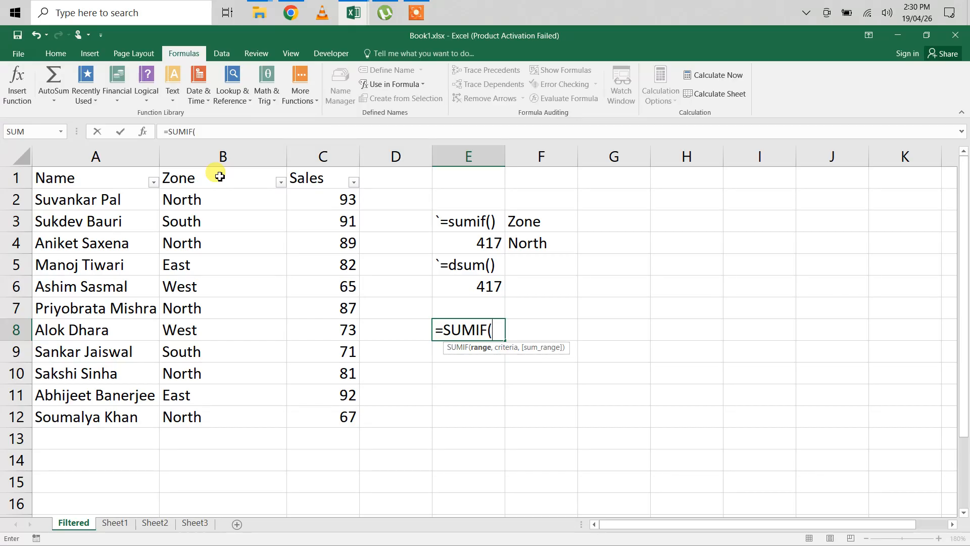
left_click_drag(220, 177, 233, 415)
type(",")
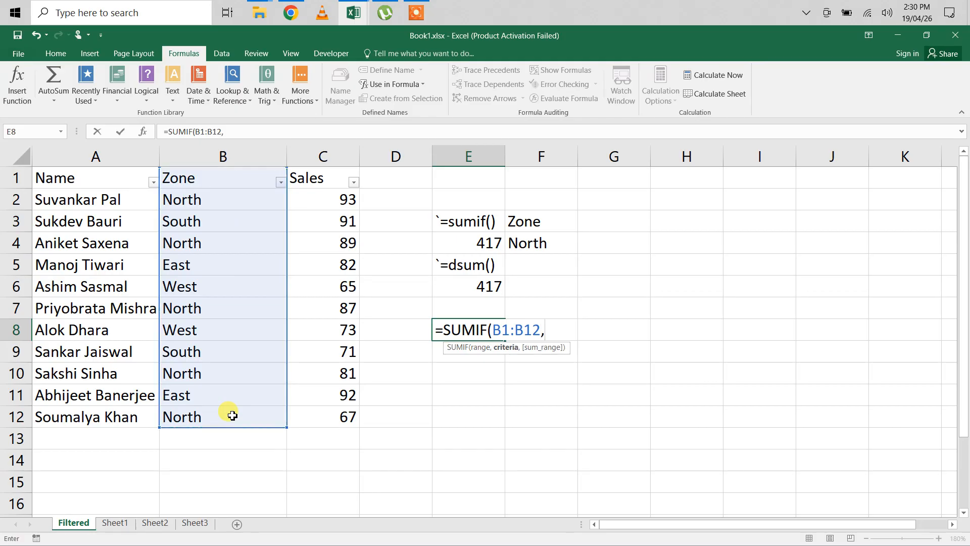
type("\"North\",")
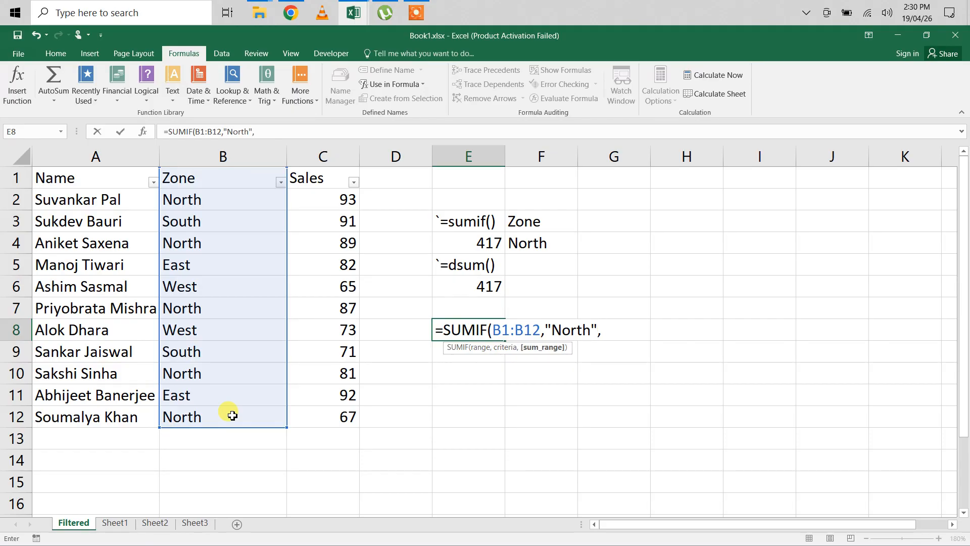
left_click_drag(325, 174, 331, 419)
type(")")
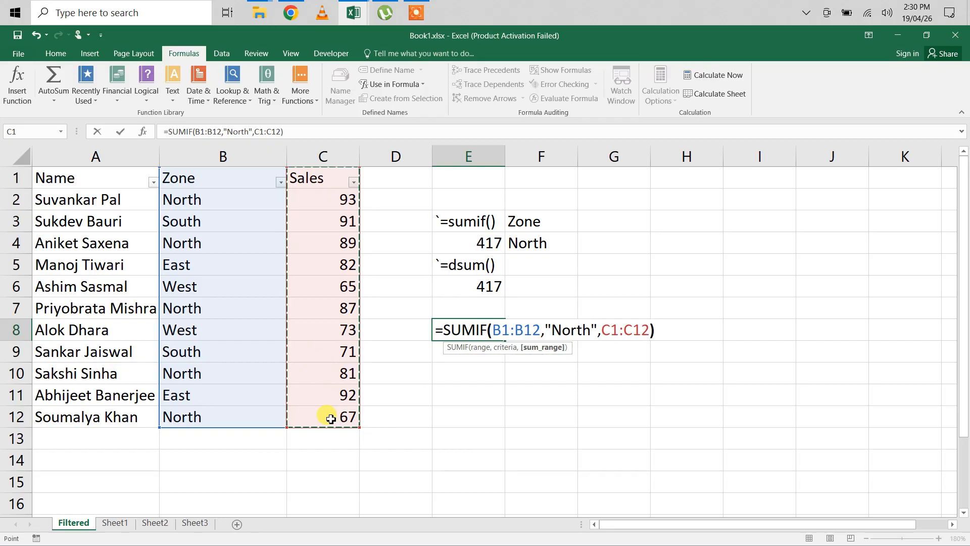
key("Return")
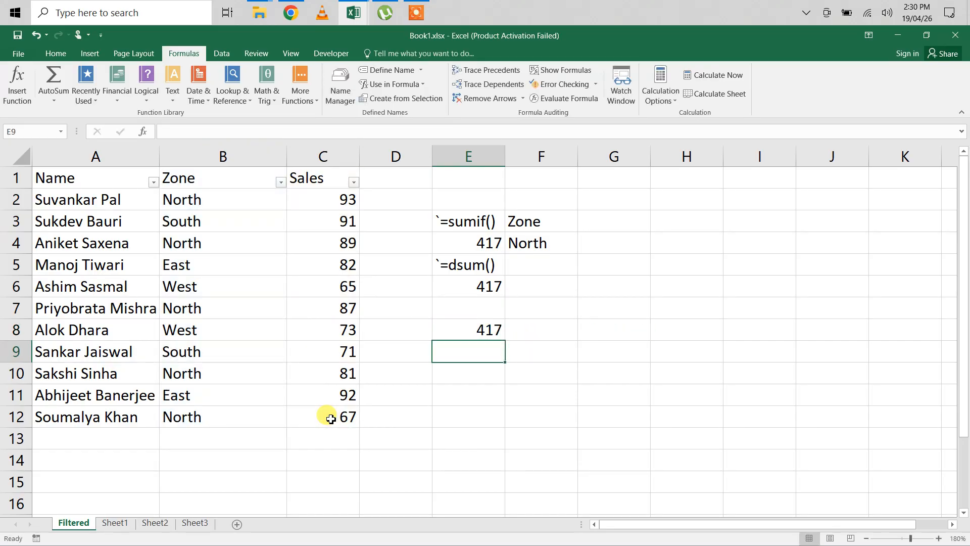
- Enter the formula =DSUM(A1:C12,"Sales",F3:F4) in cell E9 as a second DSUM example
type("=")
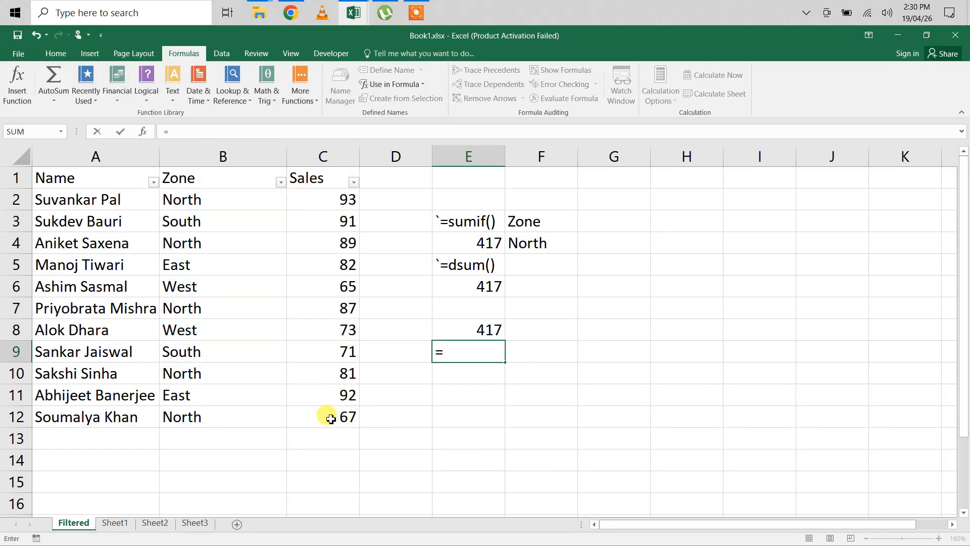
type("dsum")
key("Tab")
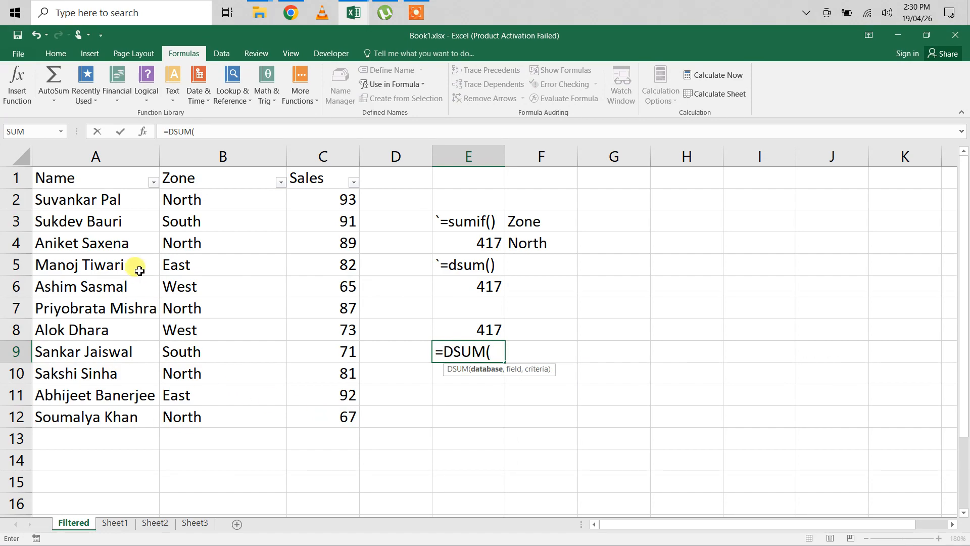
left_click_drag(72, 188, 314, 410)
type(",")
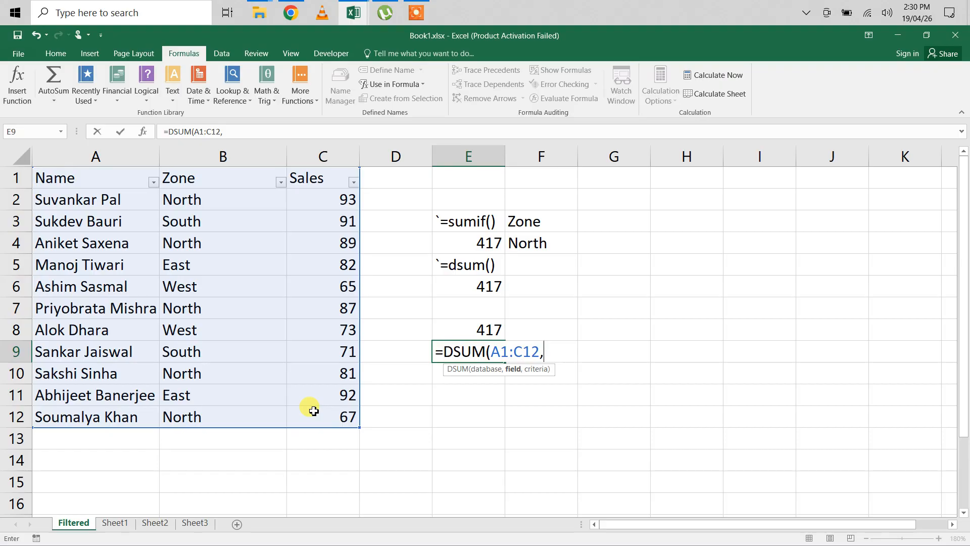
type("\"Sales\",")
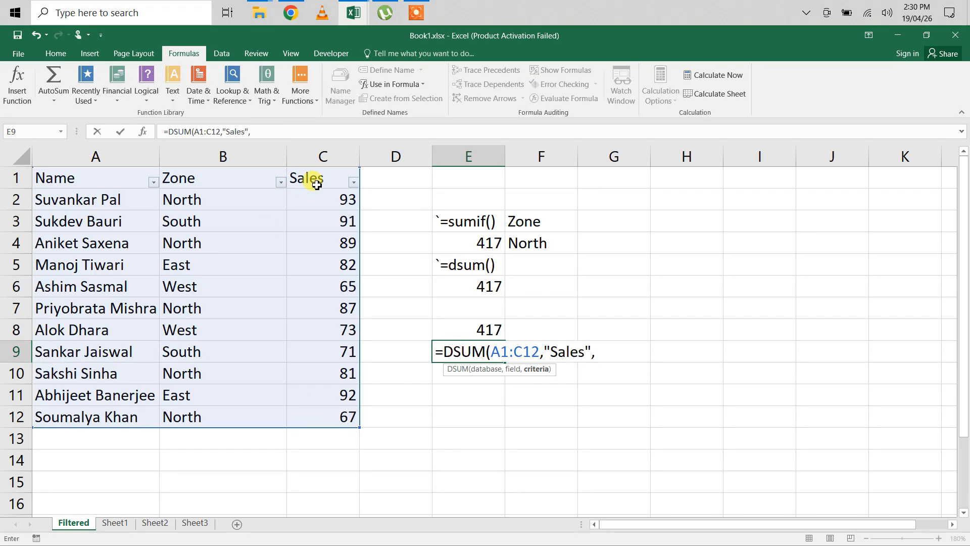
left_click_drag(516, 220, 522, 245)
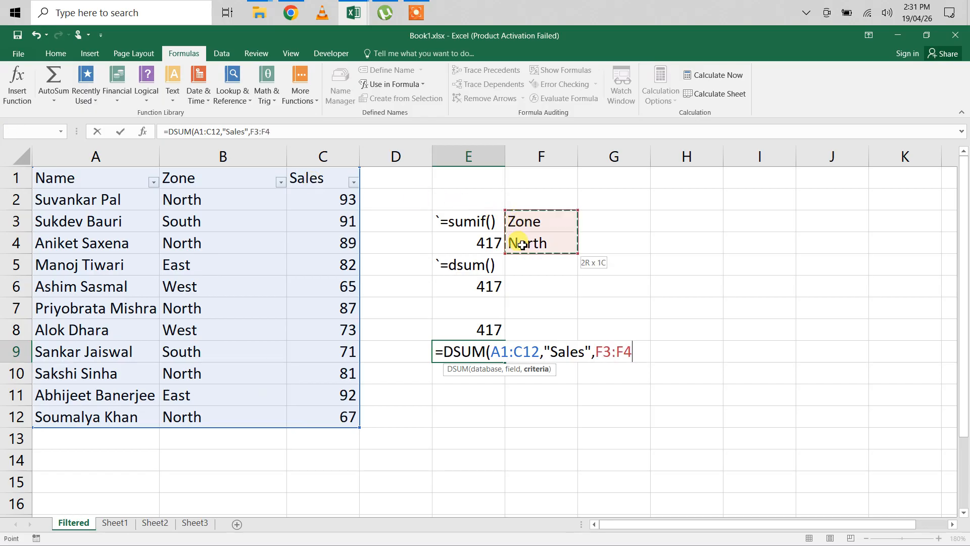
type(")")
key("Return")
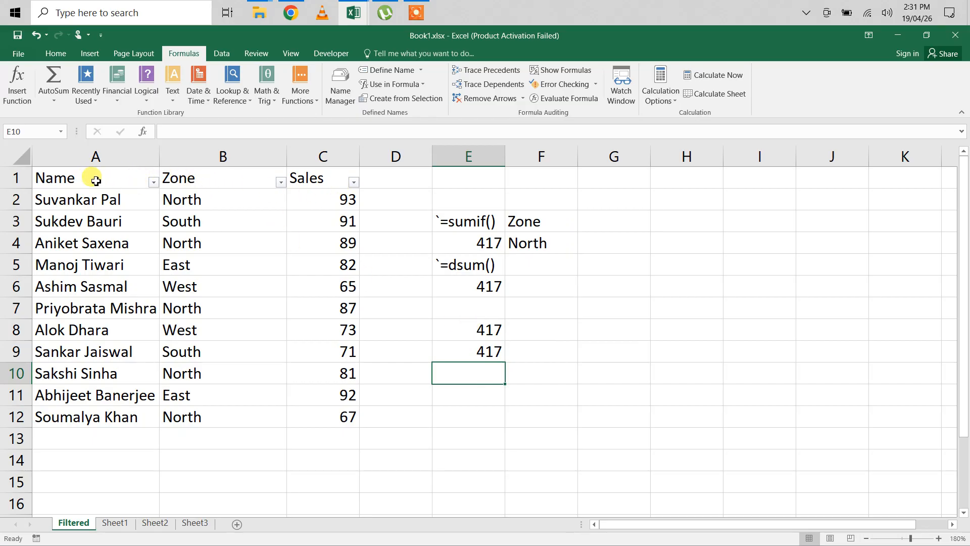
- Sort the table A1:C12 by Zone from A to Z and select the North sales in C4:C8 to check their sum
left_click_drag(83, 177, 310, 411)
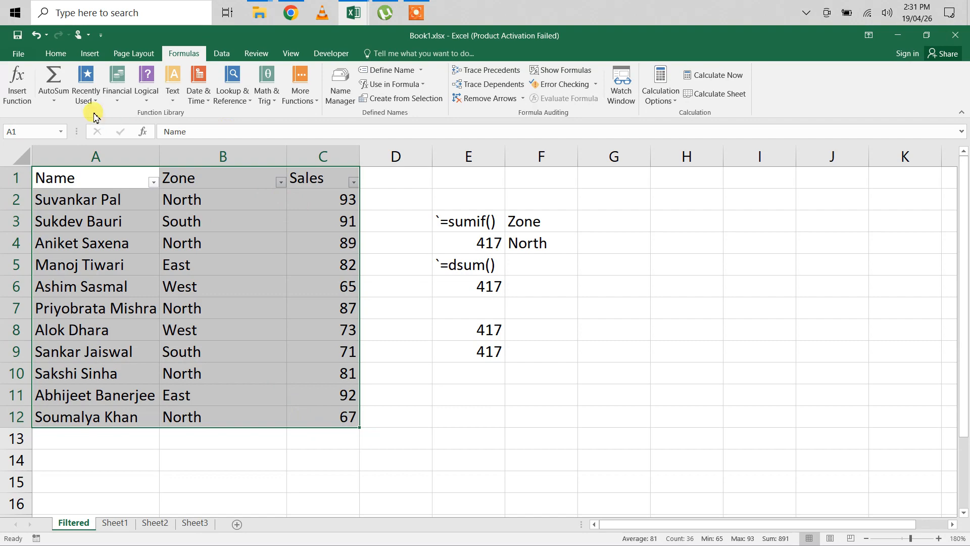
left_click(153, 182)
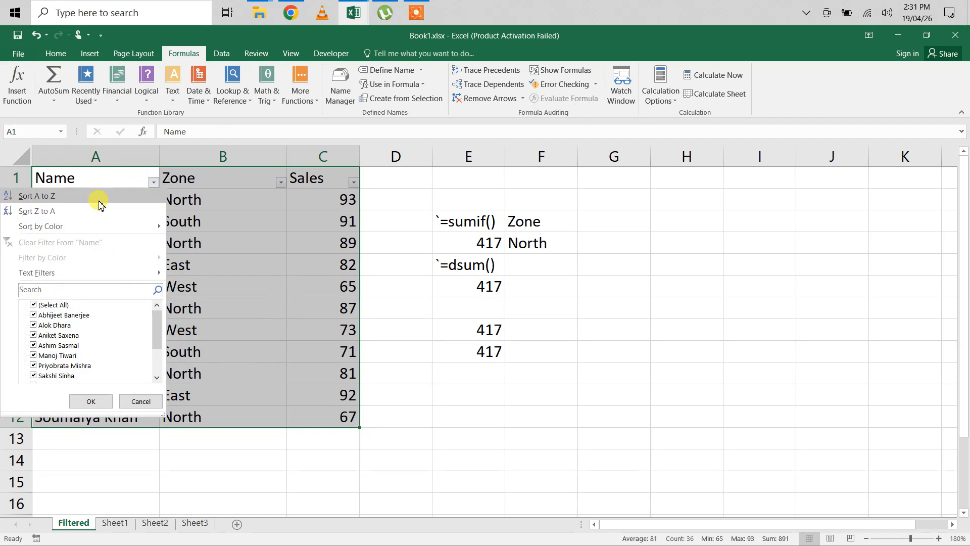
left_click(279, 183)
left_click(280, 183)
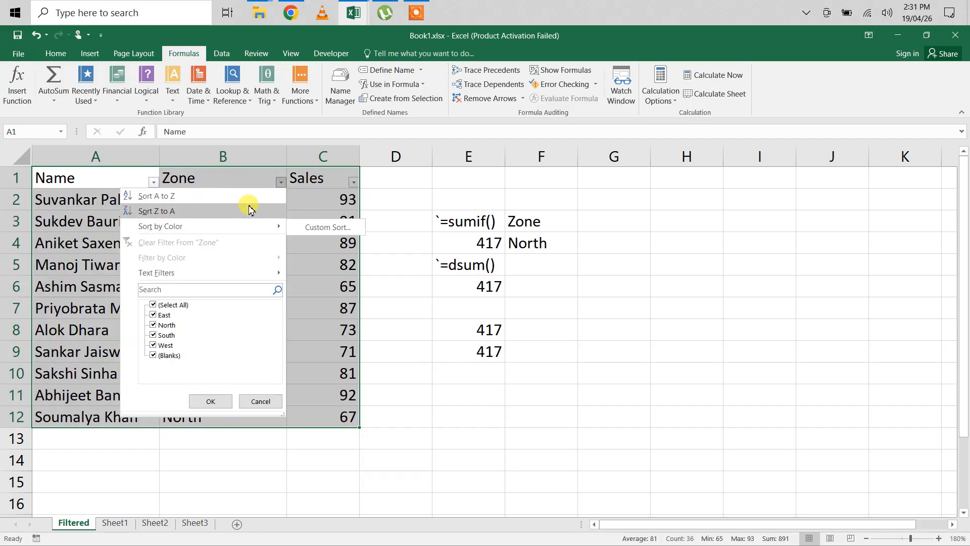
left_click(244, 196)
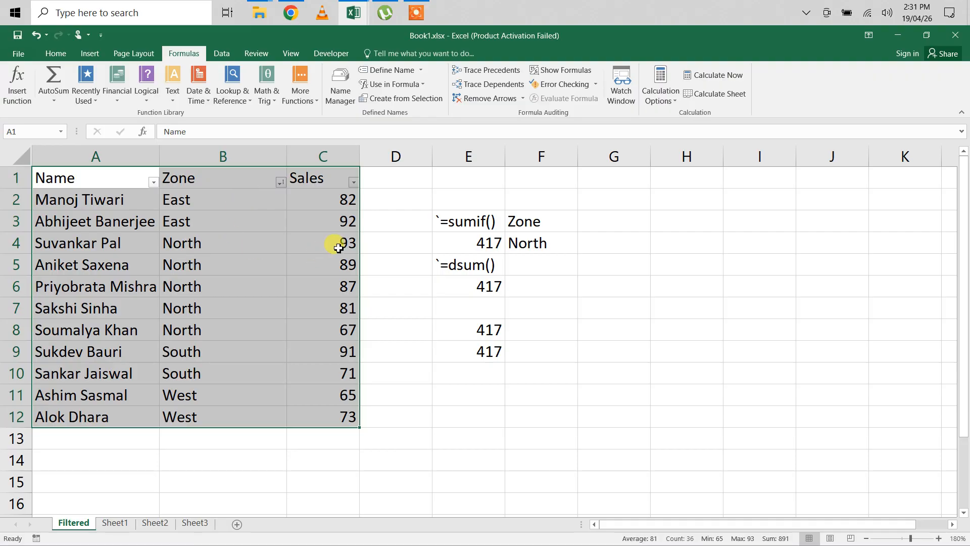
left_click_drag(336, 245, 328, 329)
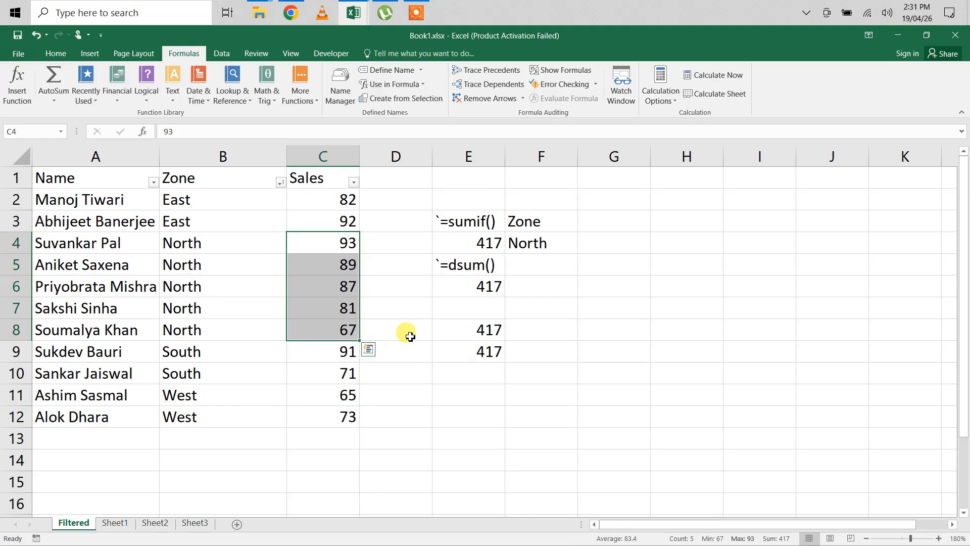
- Replace the "North" criterion in cell E4's SUMIF formula with a reference to cell F4
left_click(482, 247)
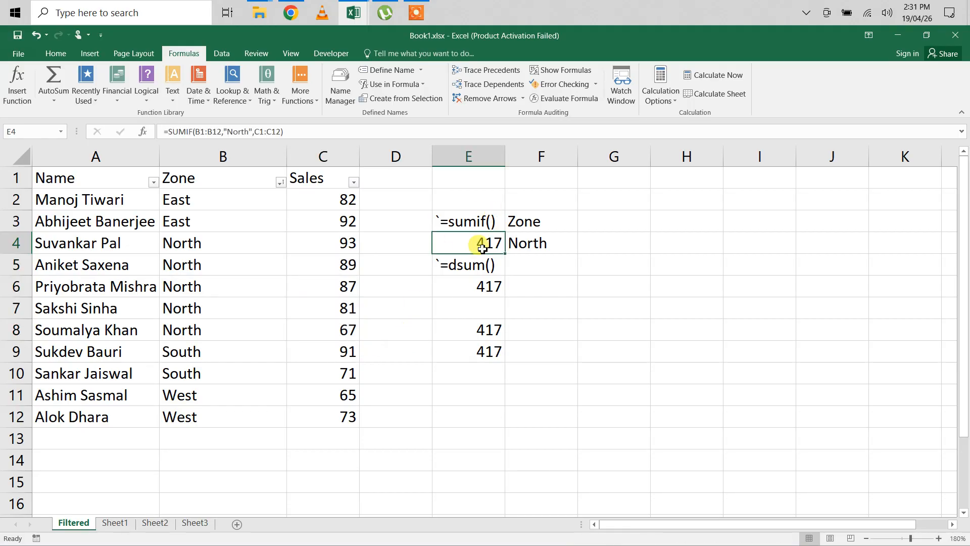
left_click(224, 132)
left_click_drag(224, 132, 254, 133)
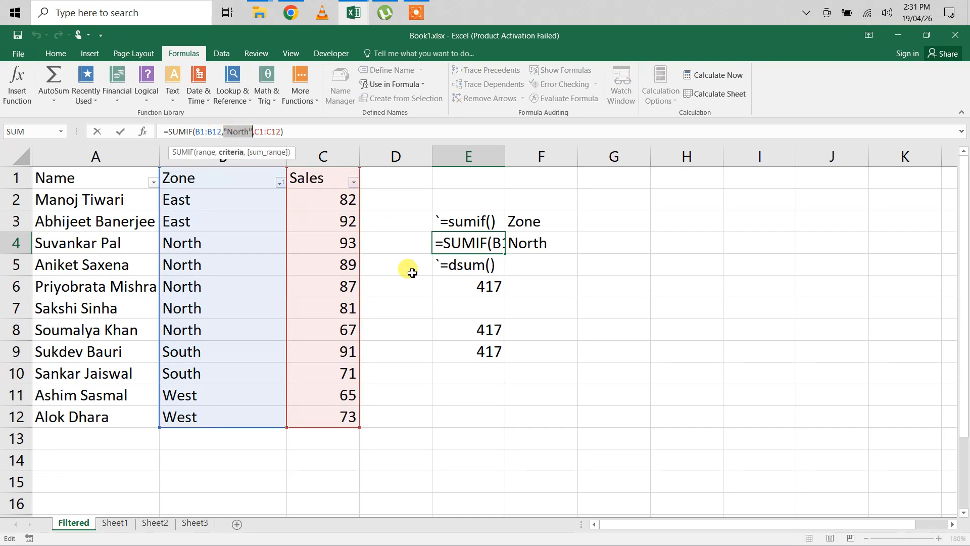
left_click(529, 245)
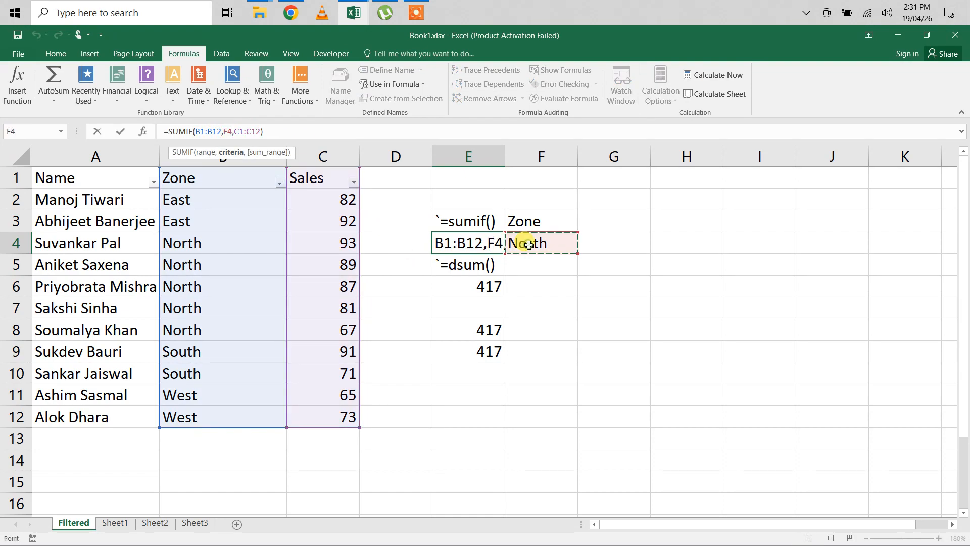
key("Return")
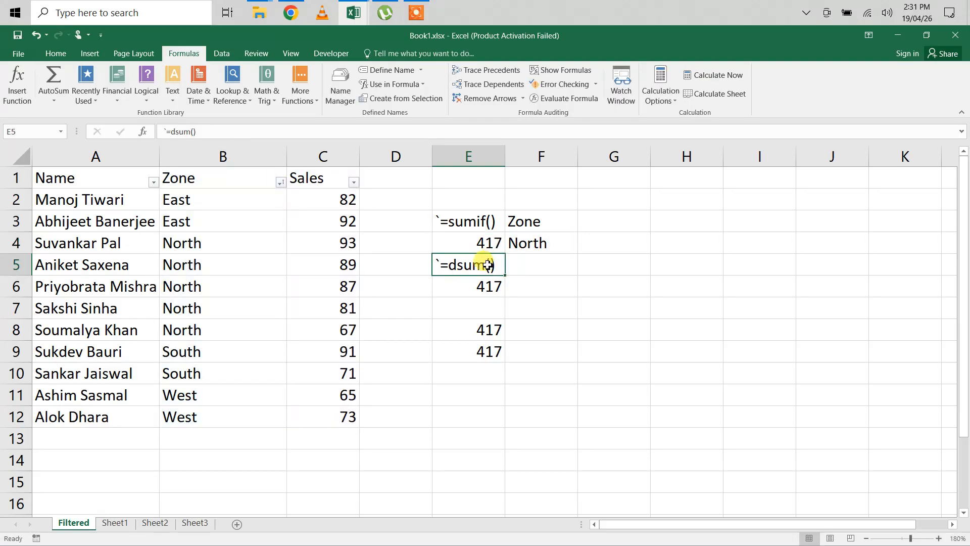
- Change the zone criterion in F4 to East and check the SUMIF result in E4 and the DSUM result in E6
left_click(533, 246)
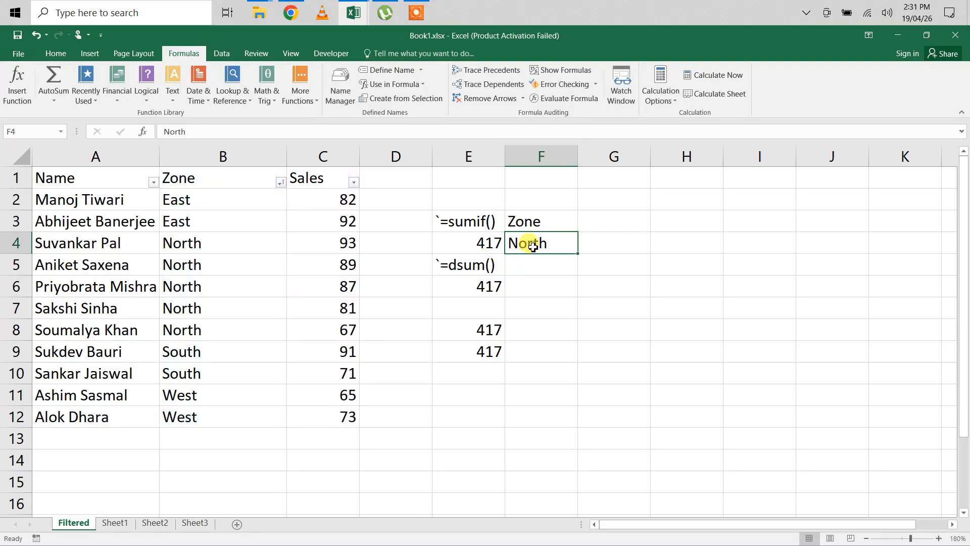
type("East")
key("Return")
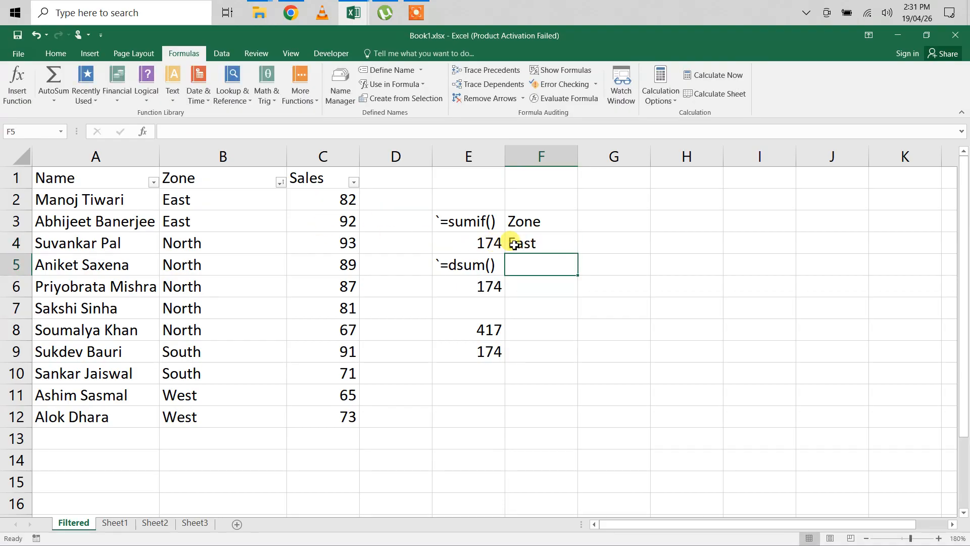
left_click(465, 243)
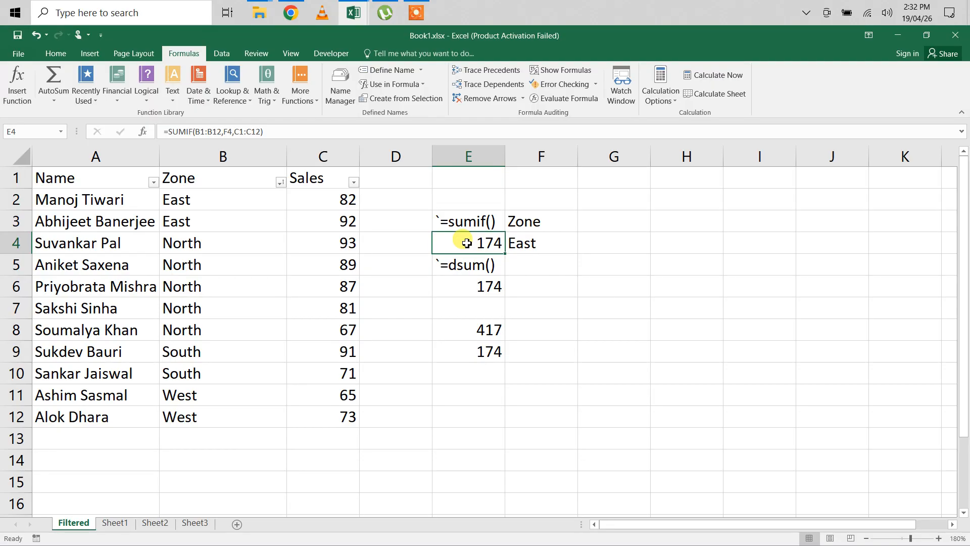
left_click(461, 288)
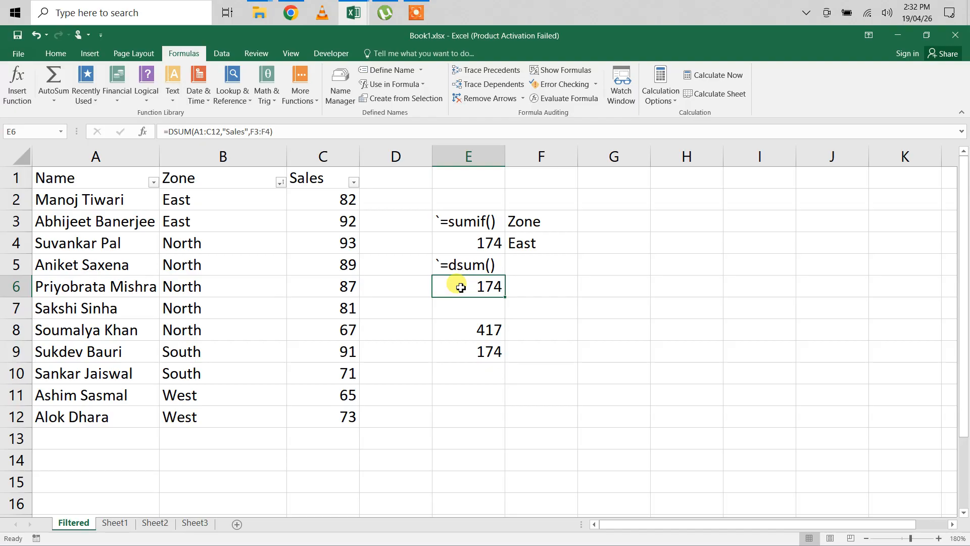
left_click(416, 12)
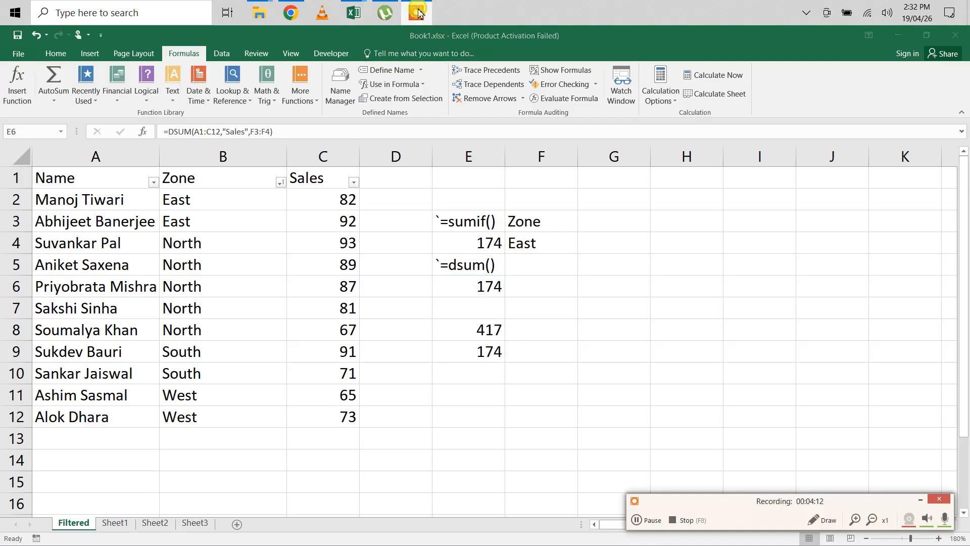